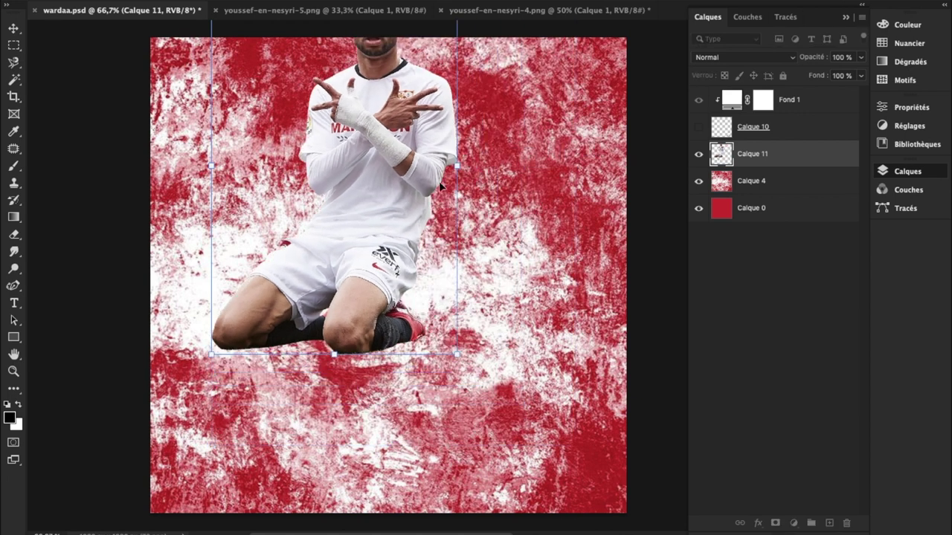
Step: Shrink the kneeling player and reposition him on the red grunge background
{"action": "left_click_drag", "start_coordinate": [554, 172], "coordinate": [463, 325]}
{"action": "mouse_move", "coordinate": [416, 306]}
{"action": "left_mouse_down"}
{"action": "mouse_move", "coordinate": [442, 307]}
{"action": "mouse_move", "coordinate": [422, 307]}
{"action": "left_mouse_up"}
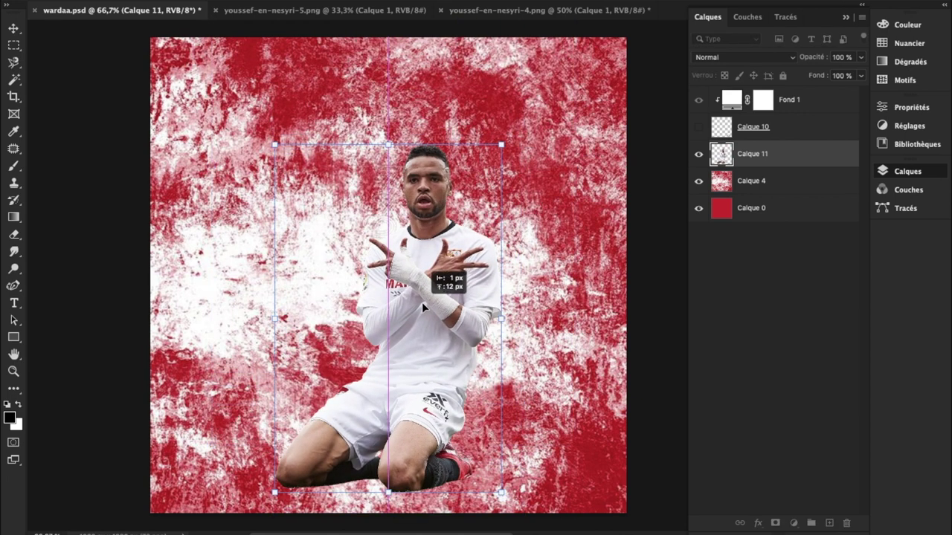
{"action": "left_click_drag", "start_coordinate": [273, 145], "coordinate": [282, 157]}
{"action": "key", "text": "Return"}
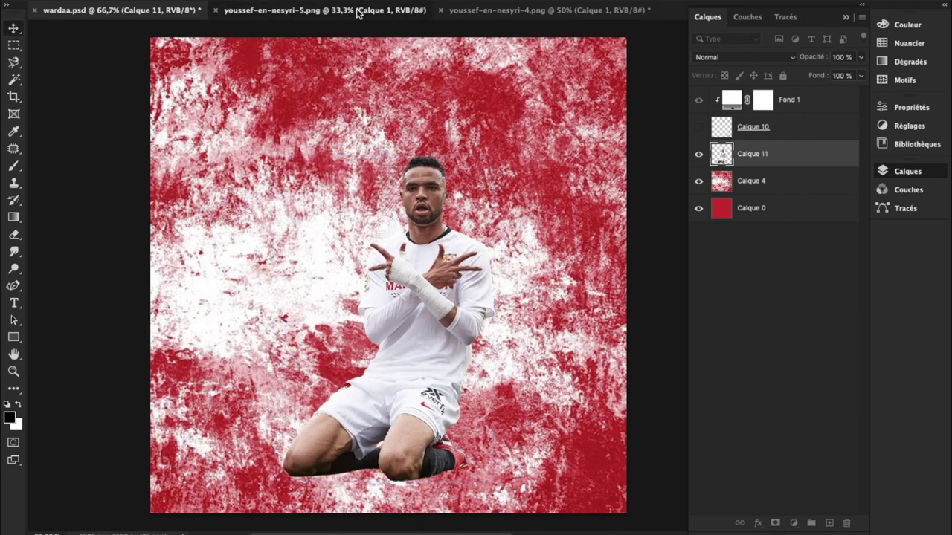
Step: Copy the standing player image from the other tab and paste it into the poster
{"action": "key", "text": "ctrl+Tab"}
{"action": "key", "text": "ctrl+a"}
{"action": "key", "text": "ctrl+c"}
{"action": "key", "text": "ctrl+shift+Tab"}
{"action": "key", "text": "ctrl+v"}
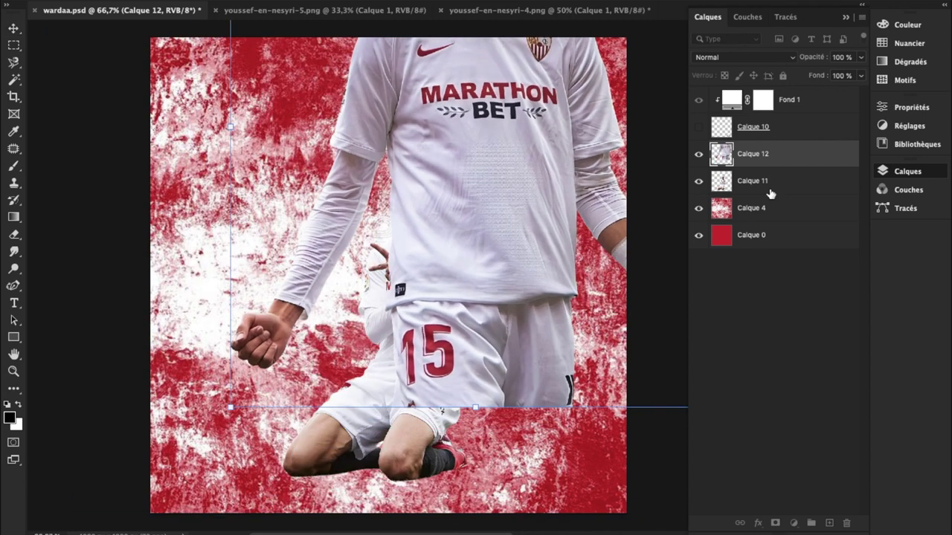
Step: Scale the standing player down behind the kneeling one, and nudge the kneeling player left
{"action": "left_click_drag", "start_coordinate": [750, 154], "coordinate": [766, 194]}
{"action": "left_click_drag", "start_coordinate": [238, 221], "coordinate": [338, 216]}
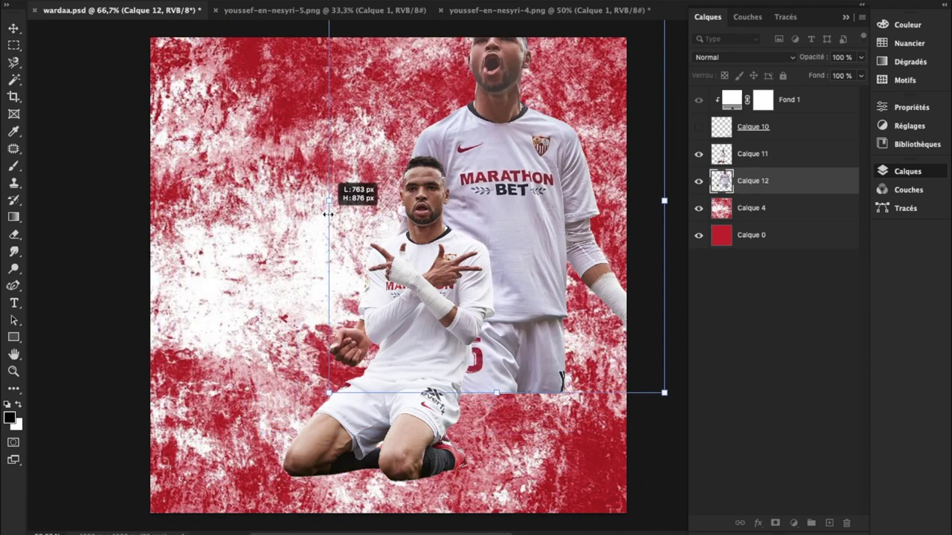
{"action": "left_click_drag", "start_coordinate": [520, 182], "coordinate": [401, 233]}
{"action": "key", "text": "Return"}
{"action": "left_click_drag", "start_coordinate": [403, 273], "coordinate": [397, 279]}
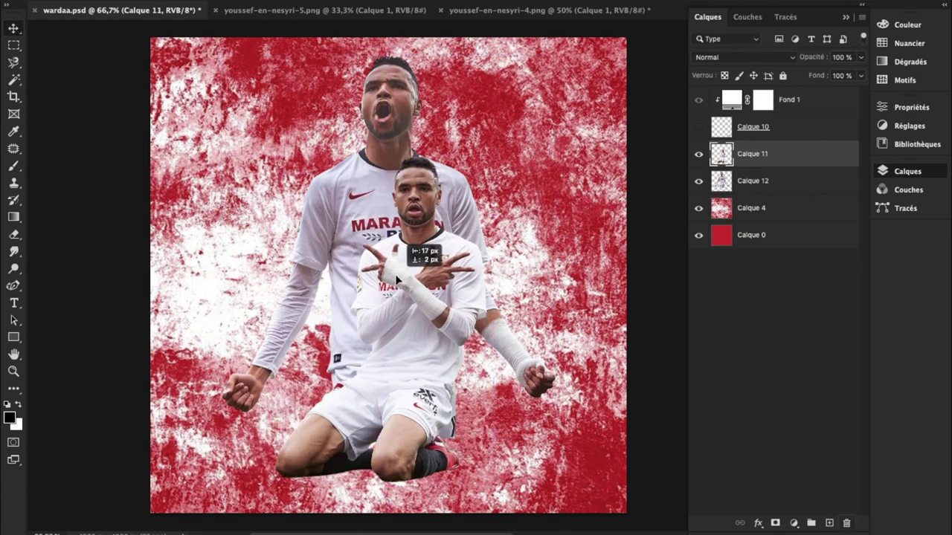
Step: Add a layer mask to the standing player's layer, with black as the painting colour
{"action": "left_click", "coordinate": [351, 230]}
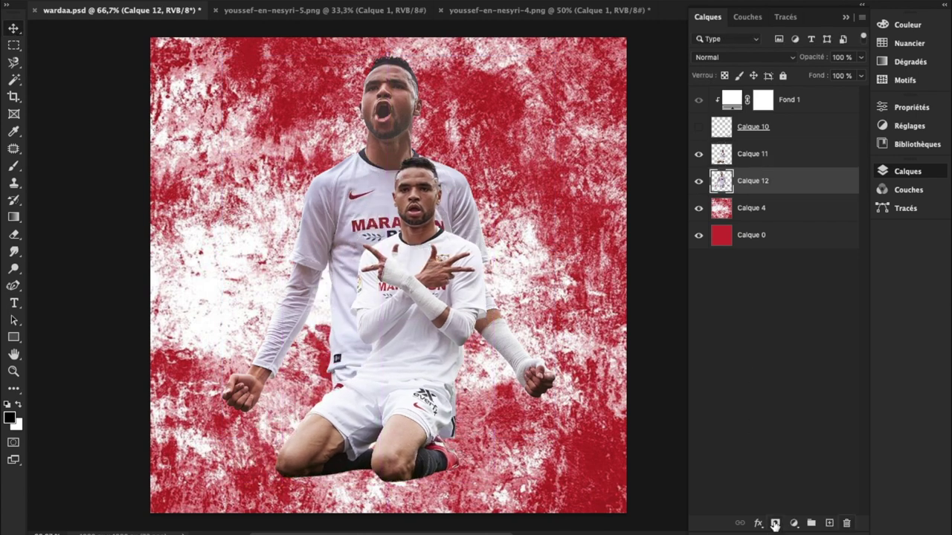
{"action": "left_click", "coordinate": [774, 523]}
{"action": "key", "text": "x"}
Step: Reposition the standing and kneeling players into their final spots
{"action": "key", "text": "v"}
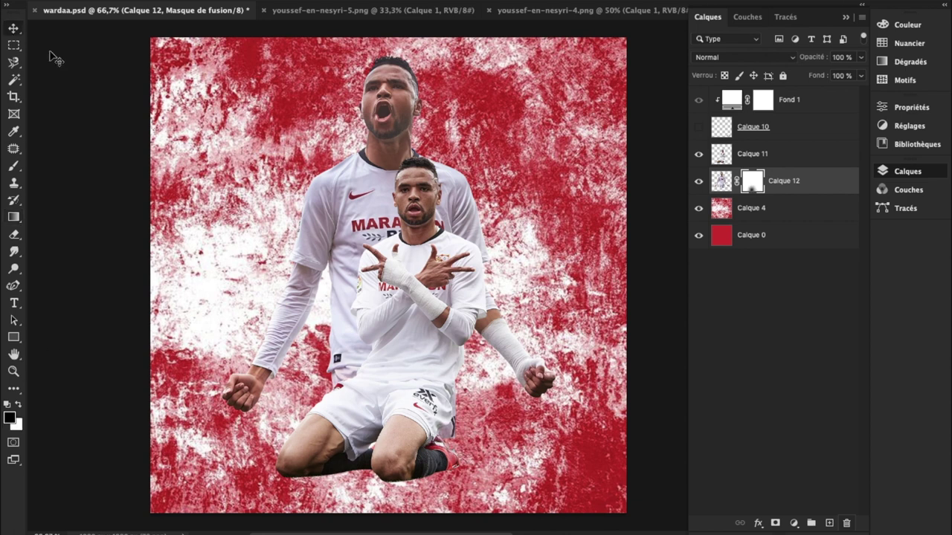
{"action": "left_click_drag", "start_coordinate": [360, 188], "coordinate": [360, 200]}
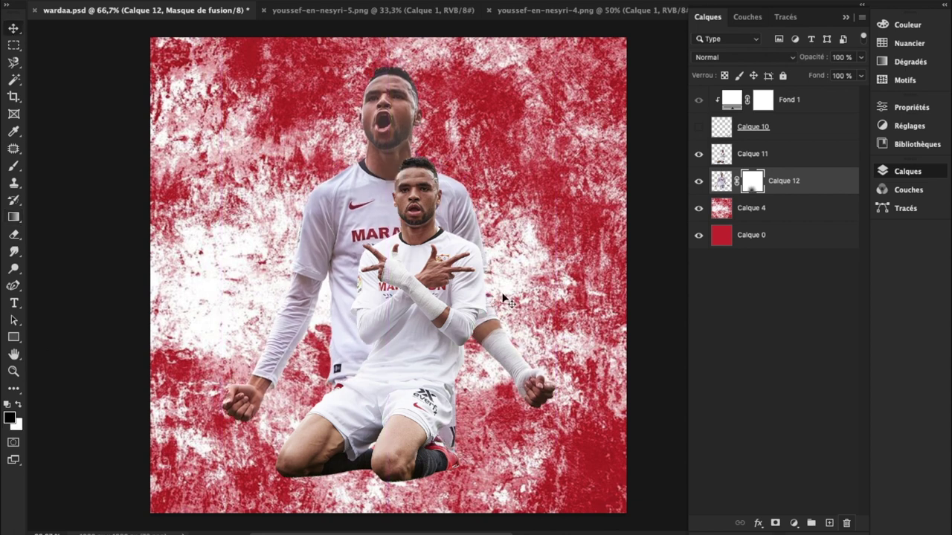
{"action": "left_click_drag", "start_coordinate": [380, 127], "coordinate": [382, 108]}
{"action": "mouse_move", "coordinate": [421, 202]}
{"action": "left_mouse_down"}
{"action": "mouse_move", "coordinate": [414, 217]}
{"action": "mouse_move", "coordinate": [425, 211]}
{"action": "left_mouse_up"}
Step: Show the signature and give the grunge background a Brightness/Contrast layer: contrast 100, strongly darkened
{"action": "left_click", "coordinate": [698, 126]}
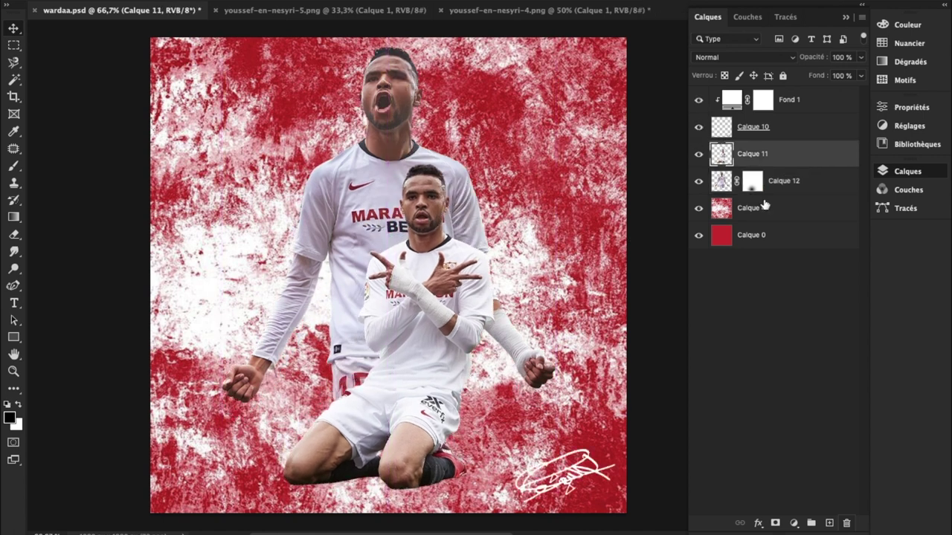
{"action": "left_click", "coordinate": [765, 208]}
{"action": "left_click", "coordinate": [793, 523]}
{"action": "left_click", "coordinate": [814, 318]}
{"action": "left_click_drag", "start_coordinate": [770, 206], "coordinate": [848, 206]}
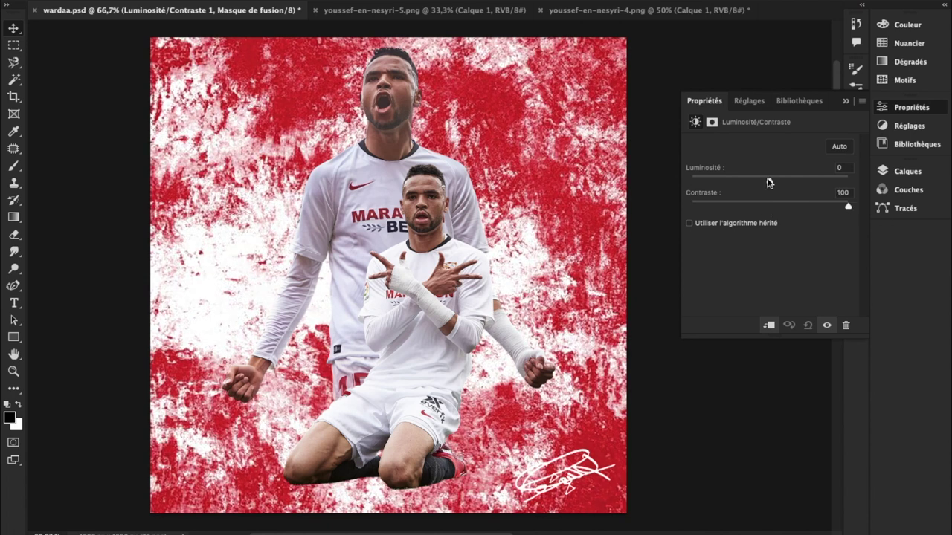
{"action": "left_click_drag", "start_coordinate": [769, 181], "coordinate": [678, 173]}
{"action": "left_click", "coordinate": [911, 107]}
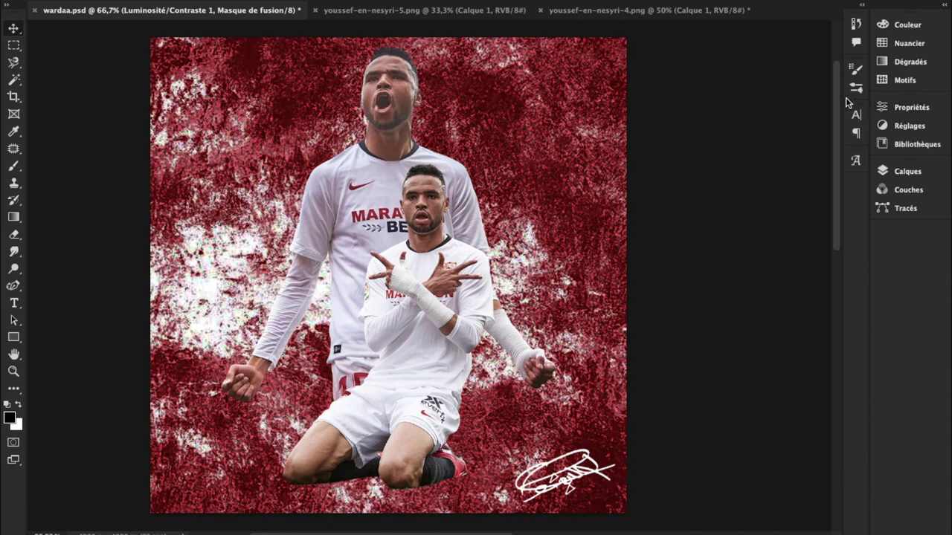
{"action": "left_click", "coordinate": [907, 171]}
Step: Add a Brightness/Contrast layer to the standing player with contrast 100 and slightly lower brightness
{"action": "left_click", "coordinate": [785, 181]}
{"action": "left_click", "coordinate": [793, 523]}
{"action": "left_click", "coordinate": [818, 313]}
{"action": "left_click_drag", "start_coordinate": [771, 206], "coordinate": [848, 206]}
{"action": "left_click_drag", "start_coordinate": [769, 181], "coordinate": [794, 153]}
{"action": "left_click", "coordinate": [911, 107]}
{"action": "left_click", "coordinate": [907, 171]}
Step: Place a new grunge texture as Calque 13 in Lumière tamisée blend mode
{"action": "left_click", "coordinate": [775, 288]}
{"action": "left_click", "coordinate": [790, 128]}
{"action": "left_click", "coordinate": [808, 104]}
{"action": "left_click", "coordinate": [812, 158]}
{"action": "key", "text": "ctrl+v"}
{"action": "key", "text": "shift+alt+f"}
Step: Add a Brightness/Contrast layer over Calque 13 with contrast 100 and brightness -98
{"action": "left_click", "coordinate": [794, 523]}
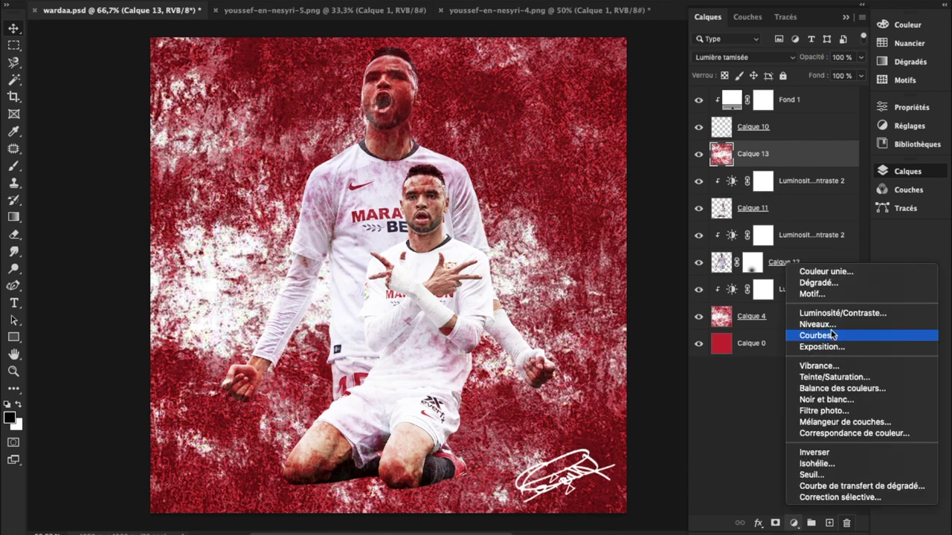
{"action": "left_click", "coordinate": [799, 313]}
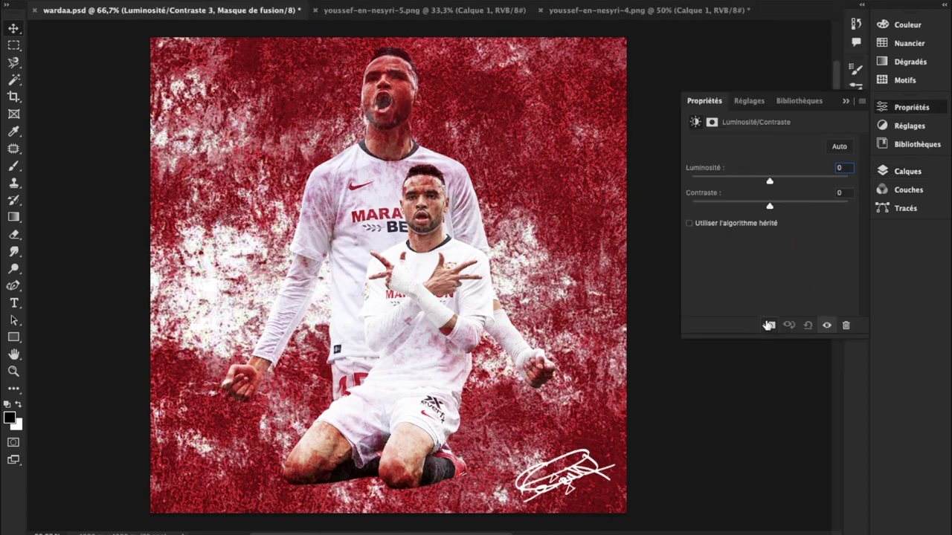
{"action": "left_click_drag", "start_coordinate": [794, 209], "coordinate": [860, 213]}
{"action": "mouse_move", "coordinate": [775, 180]}
{"action": "left_mouse_down"}
{"action": "mouse_move", "coordinate": [658, 171]}
{"action": "mouse_move", "coordinate": [718, 166]}
{"action": "left_mouse_up"}
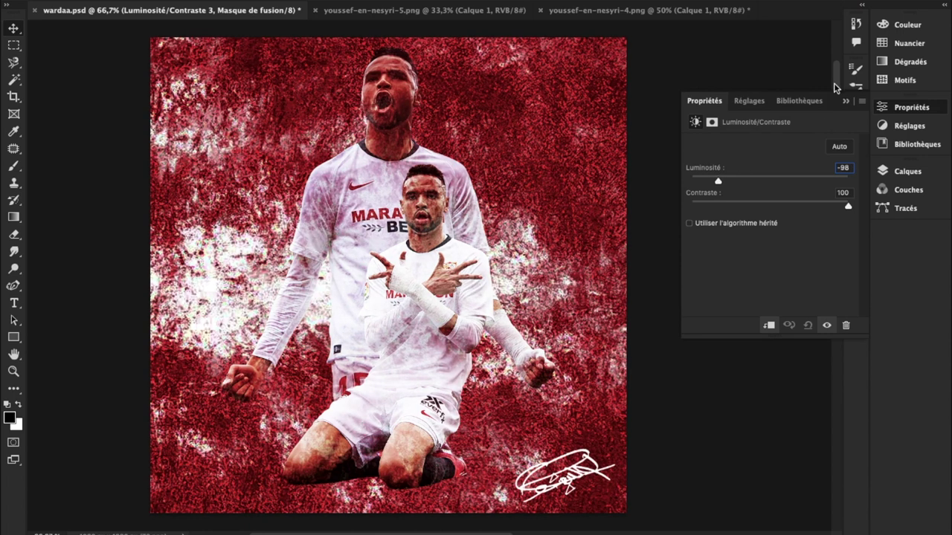
{"action": "left_click", "coordinate": [885, 107]}
{"action": "left_click", "coordinate": [907, 173]}
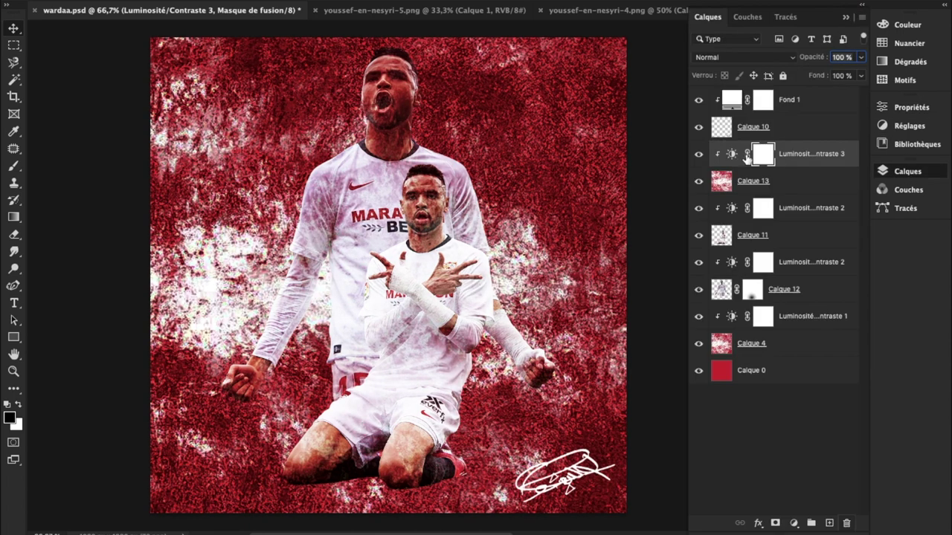
{"action": "left_click", "coordinate": [758, 181]}
{"action": "left_click", "coordinate": [779, 57]}
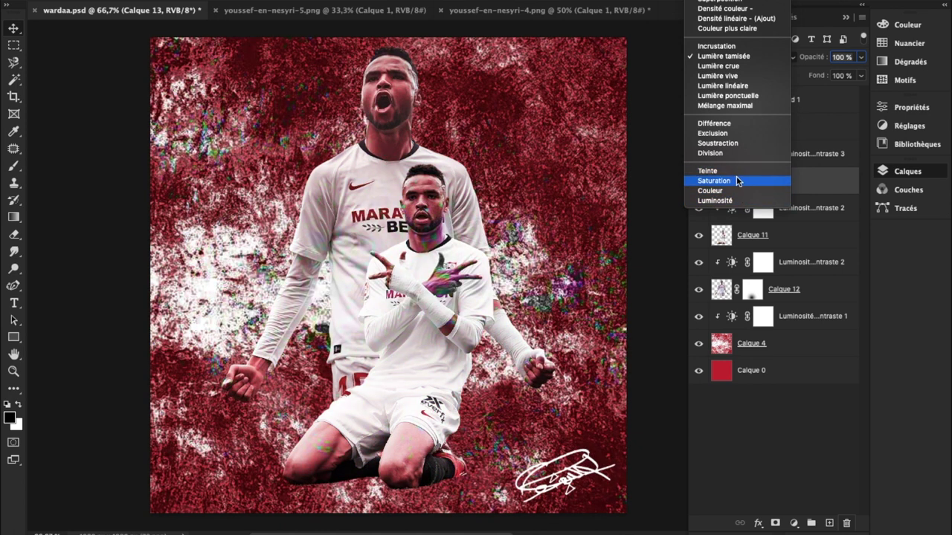
Step: Blend Calque 13 in Couleur mode and raise Luminosité/Contraste 3 brightness to -68
{"action": "left_click", "coordinate": [735, 190]}
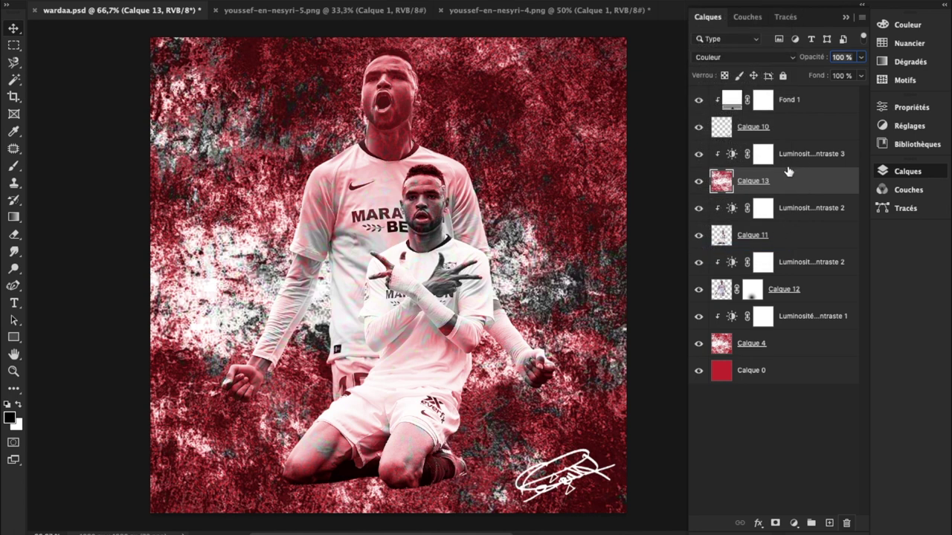
{"action": "double_click", "coordinate": [726, 156]}
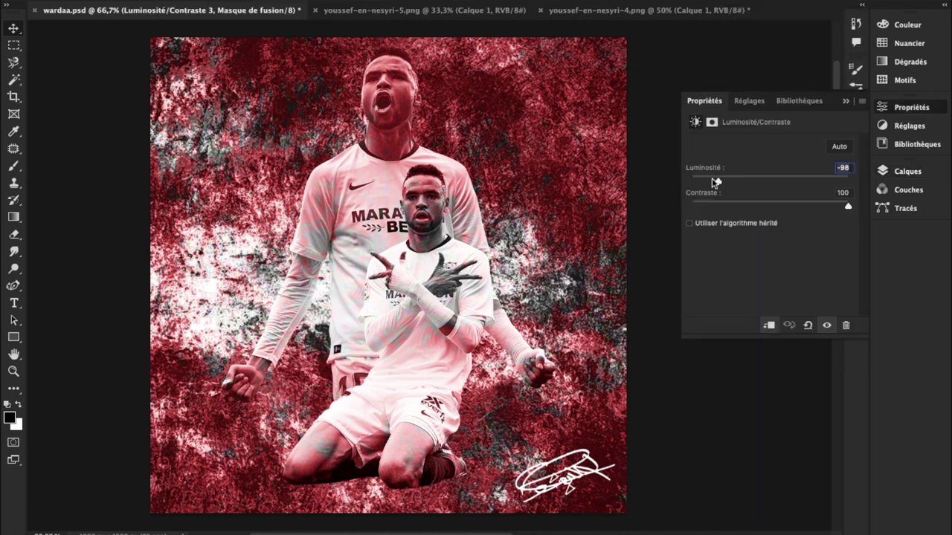
{"action": "mouse_move", "coordinate": [691, 181]}
{"action": "left_mouse_down"}
{"action": "mouse_move", "coordinate": [840, 180]}
{"action": "mouse_move", "coordinate": [725, 172]}
{"action": "left_mouse_up"}
Step: Type the name YOUSSEF on the poster in the Versa font
{"action": "left_click", "coordinate": [846, 103]}
{"action": "key", "text": "t"}
{"action": "left_click", "coordinate": [221, 223]}
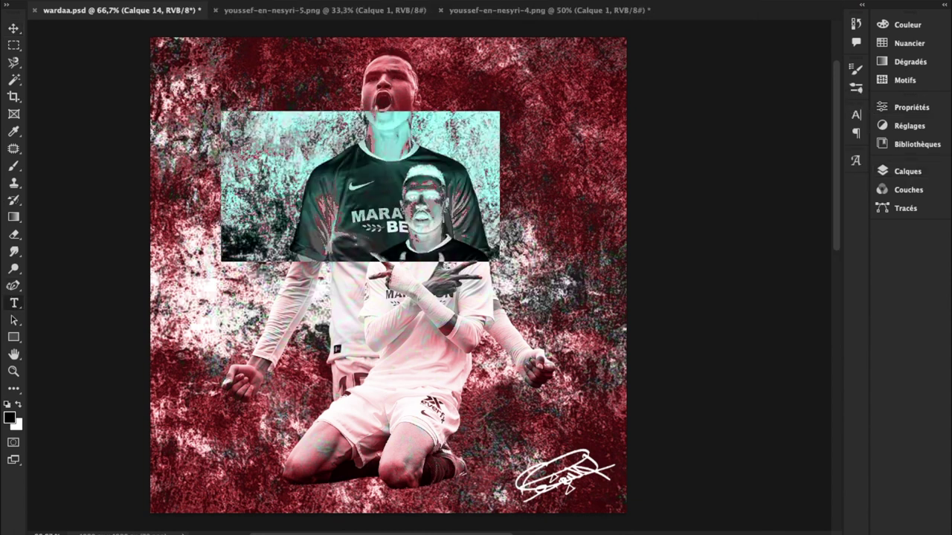
{"action": "left_click", "coordinate": [855, 113]}
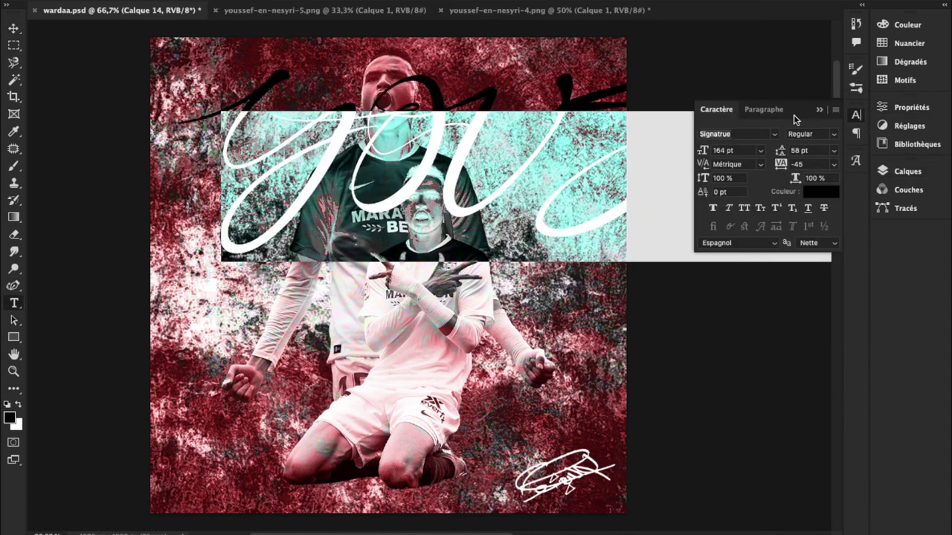
{"action": "left_click", "coordinate": [774, 134]}
{"action": "left_click", "coordinate": [721, 187]}
{"action": "key", "text": "ctrl+Return"}
Step: Scale YOUSSEF to 80.3 pt, move it to the upper left, and colour it white
{"action": "scroll", "coordinate": [225, 144], "scroll_direction": "up", "scroll_amount": 5}
{"action": "left_click_drag", "start_coordinate": [67, 112], "coordinate": [170, 160]}
{"action": "mouse_move", "coordinate": [268, 245]}
{"action": "left_mouse_down"}
{"action": "mouse_move", "coordinate": [197, 229]}
{"action": "mouse_move", "coordinate": [192, 203]}
{"action": "left_mouse_up"}
{"action": "key", "text": "Return"}
{"action": "double_click", "coordinate": [223, 189]}
{"action": "left_click", "coordinate": [821, 191]}
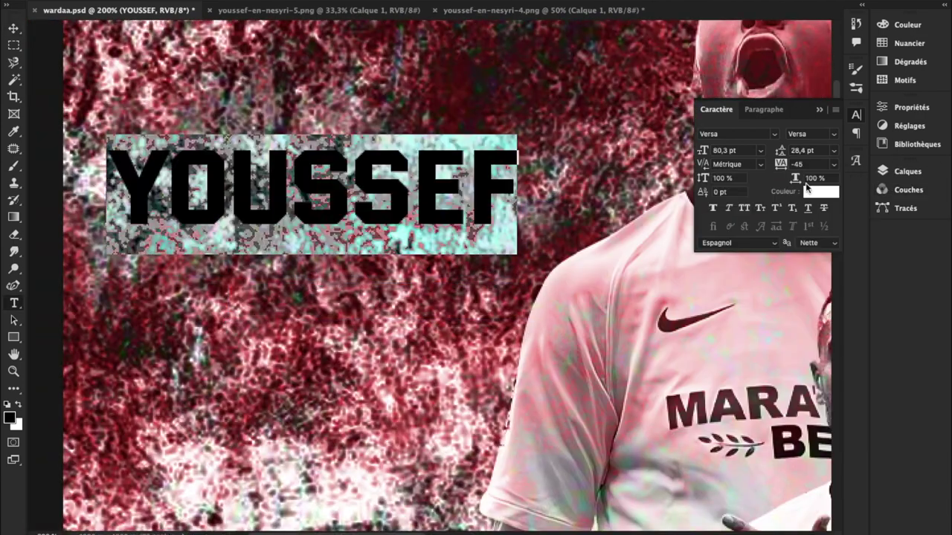
Step: Add a drop shadow layer effect to the YOUSSEF text
{"action": "left_click", "coordinate": [907, 171]}
{"action": "left_click", "coordinate": [758, 518]}
{"action": "left_click", "coordinate": [401, 476]}
{"action": "scroll", "coordinate": [405, 469], "scroll_direction": "down", "scroll_amount": 1}
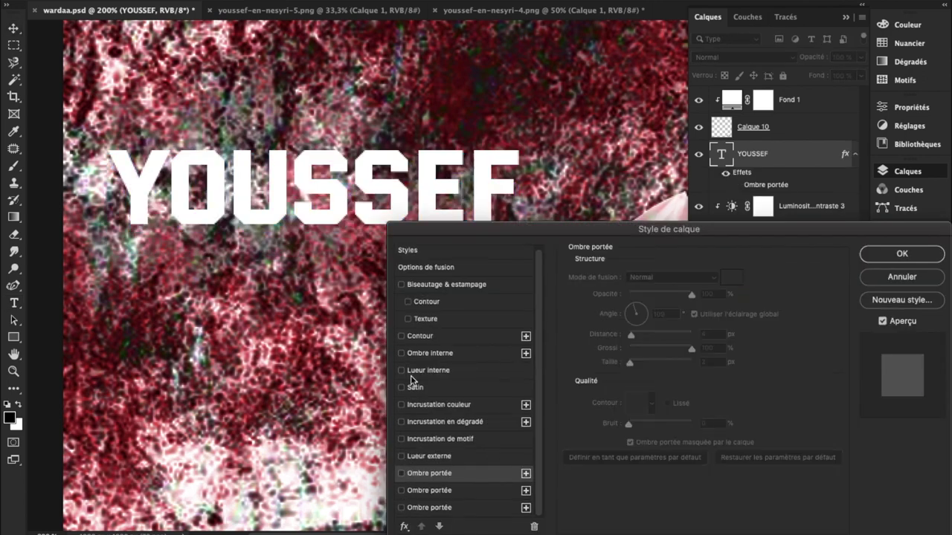
Step: Make YOUSSEF's drop shadow black with 3 px distance and size 0
{"action": "left_click", "coordinate": [402, 456]}
{"action": "left_click", "coordinate": [401, 473]}
{"action": "left_click", "coordinate": [731, 277]}
{"action": "left_click", "coordinate": [654, 376]}
{"action": "left_click", "coordinate": [890, 255]}
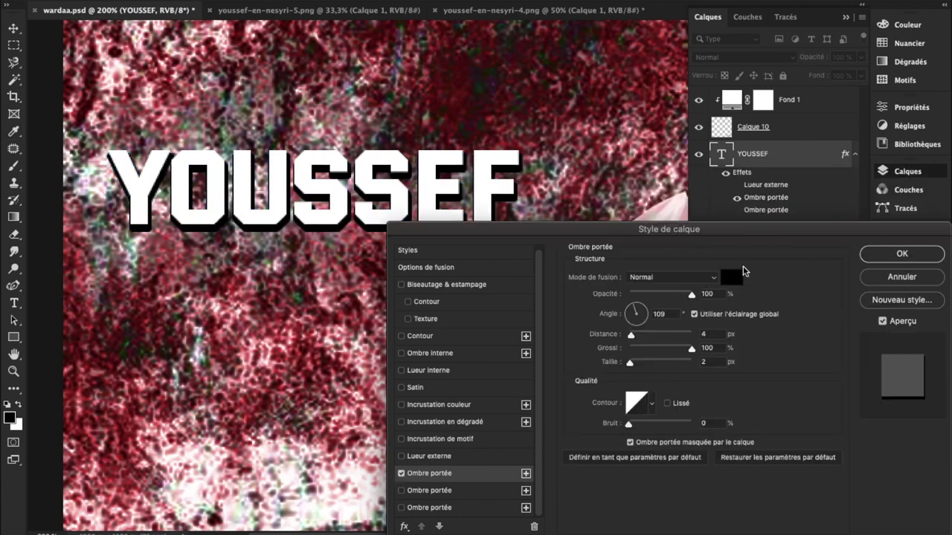
{"action": "left_click_drag", "start_coordinate": [630, 362], "coordinate": [628, 362]}
{"action": "mouse_move", "coordinate": [692, 347]}
{"action": "left_mouse_down"}
{"action": "mouse_move", "coordinate": [658, 350]}
{"action": "mouse_move", "coordinate": [691, 347]}
{"action": "left_mouse_up"}
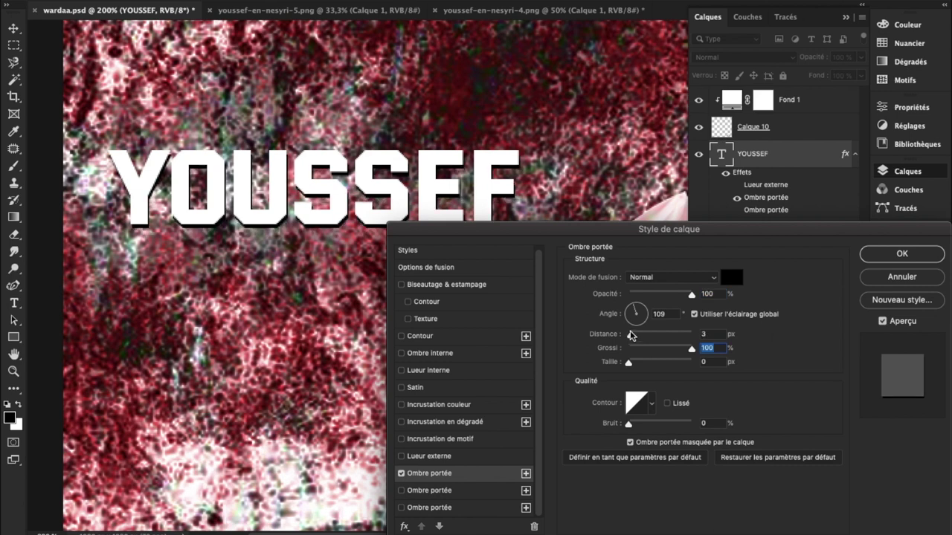
{"action": "left_click", "coordinate": [900, 253]}
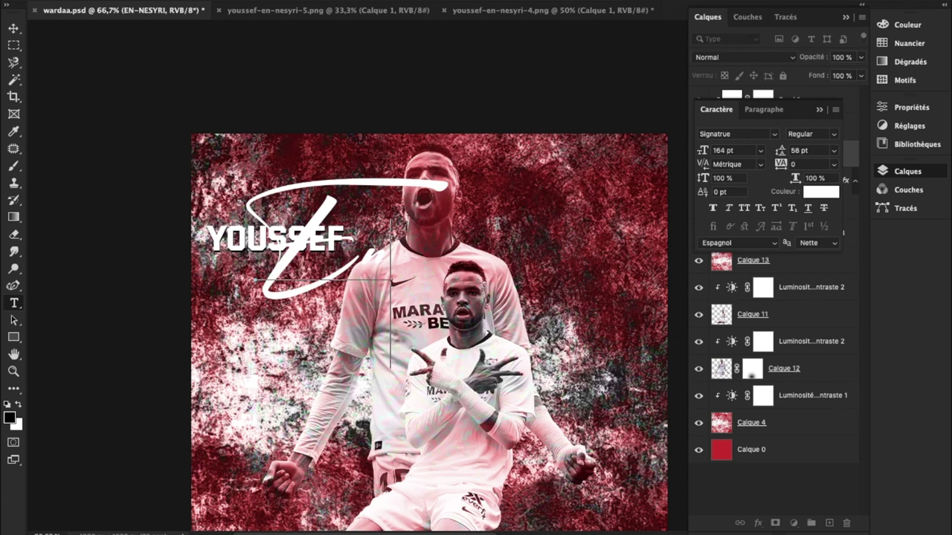
Step: Type '-nesyri' to complete the En-nesyri script, then move it down and left
{"action": "type", "text": "-nesyri"}
{"action": "left_click", "coordinate": [14, 29]}
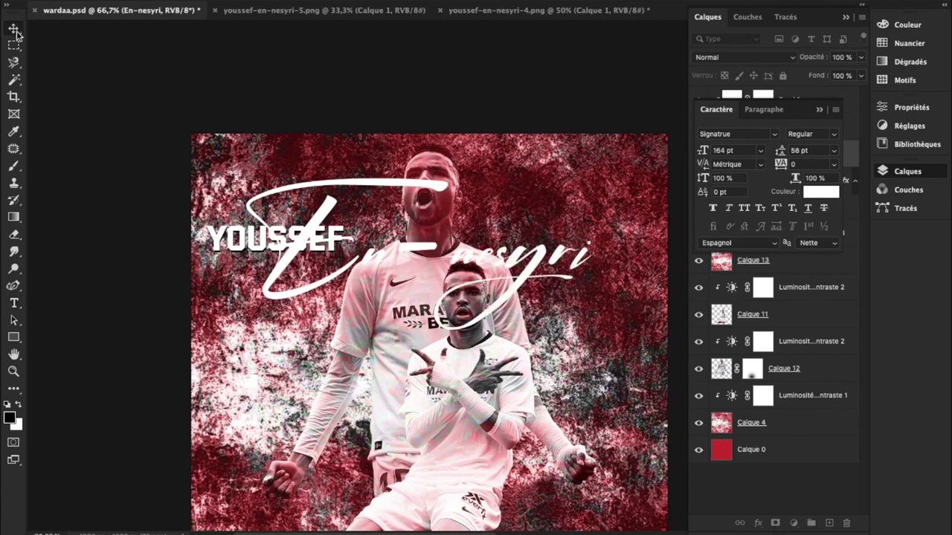
{"action": "left_click_drag", "start_coordinate": [415, 260], "coordinate": [358, 307]}
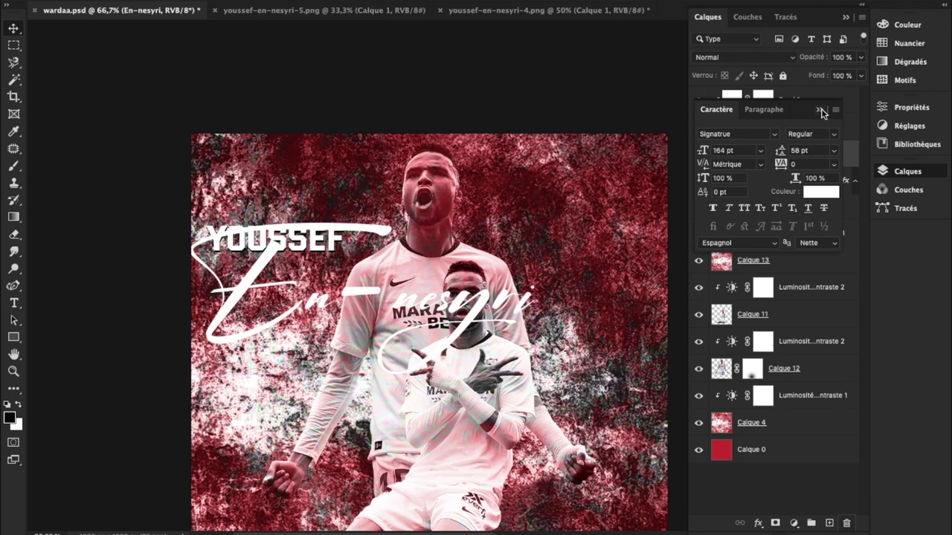
Step: Give the En-nesyri script a black Ombre portée drop shadow at 6 px distance
{"action": "left_click", "coordinate": [819, 110]}
{"action": "left_click", "coordinate": [759, 524]}
{"action": "left_click", "coordinate": [788, 376]}
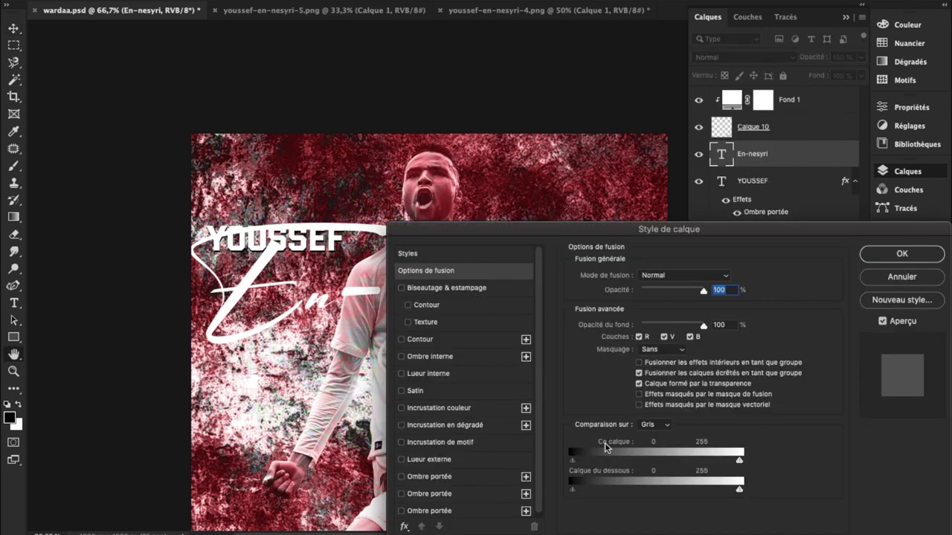
{"action": "left_click", "coordinate": [401, 476]}
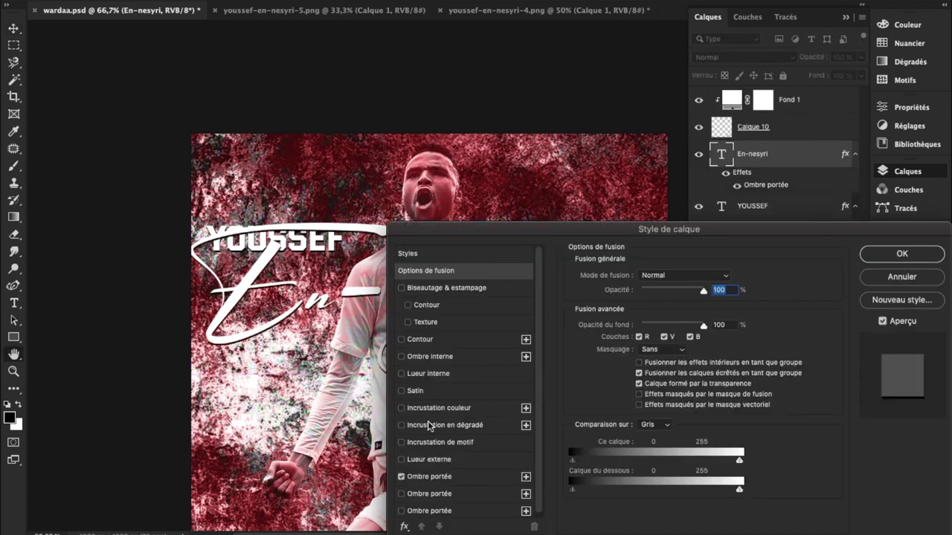
{"action": "left_click", "coordinate": [439, 477]}
{"action": "left_click_drag", "start_coordinate": [631, 339], "coordinate": [633, 336]}
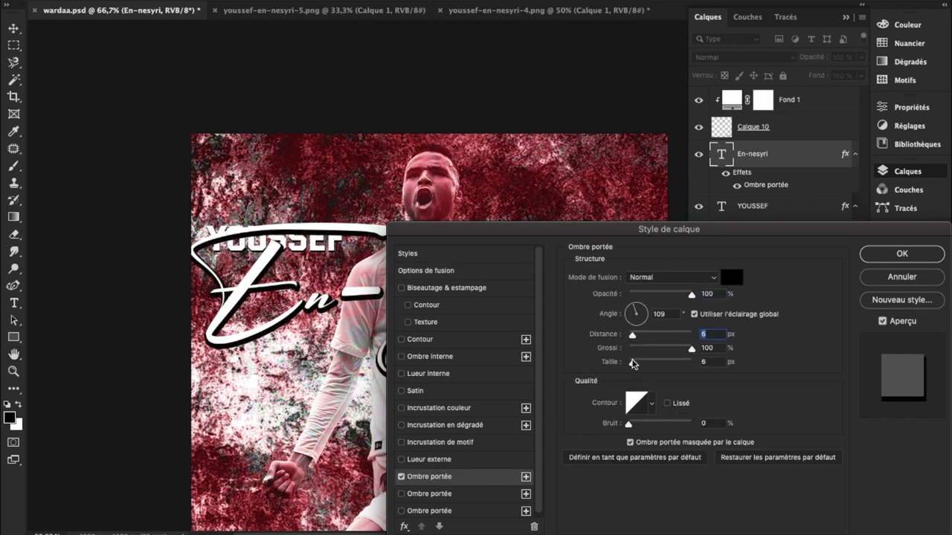
{"action": "key", "text": "Return"}
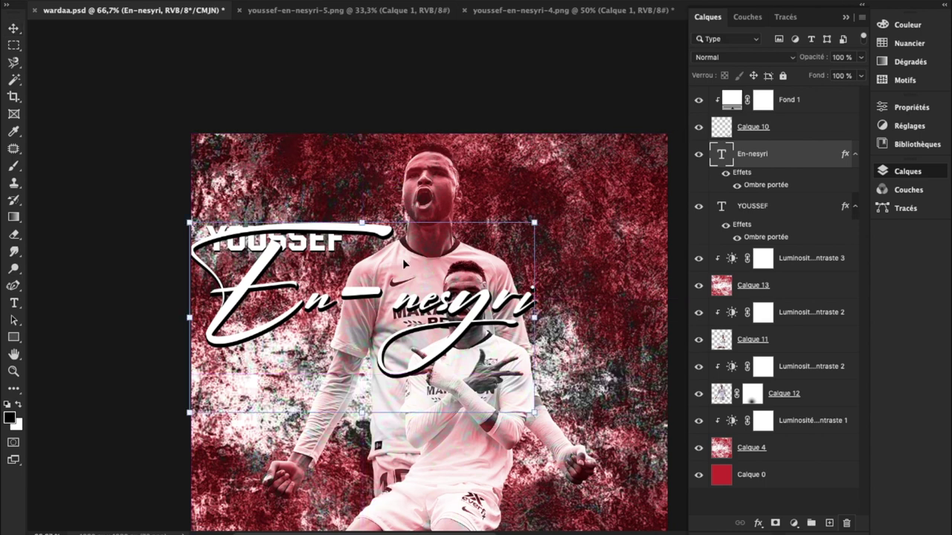
Step: Shrink the En-nesyri script and position it overlapping the YOUSSEF title
{"action": "left_click_drag", "start_coordinate": [534, 372], "coordinate": [342, 298]}
{"action": "key", "text": "ctrl+plus"}
{"action": "key", "text": "ctrl+plus"}
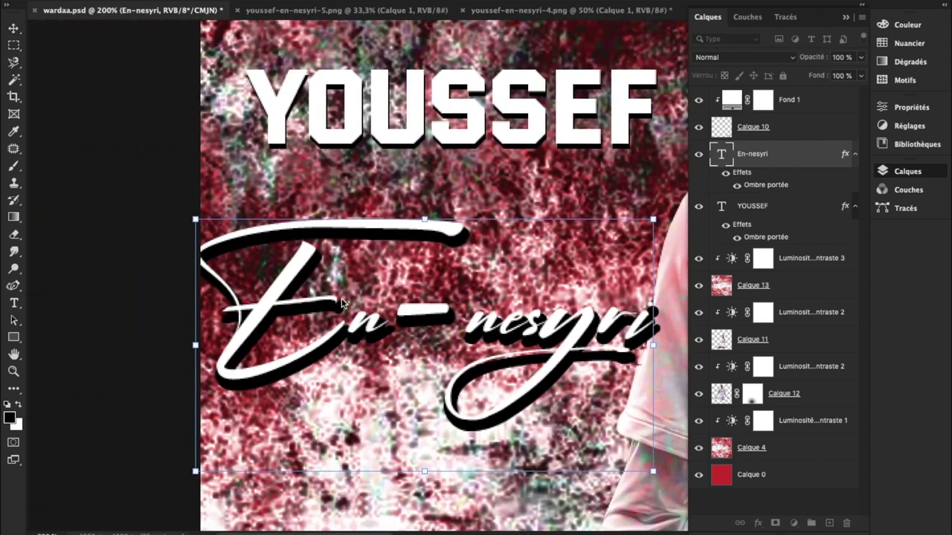
{"action": "left_click_drag", "start_coordinate": [386, 227], "coordinate": [207, 107]}
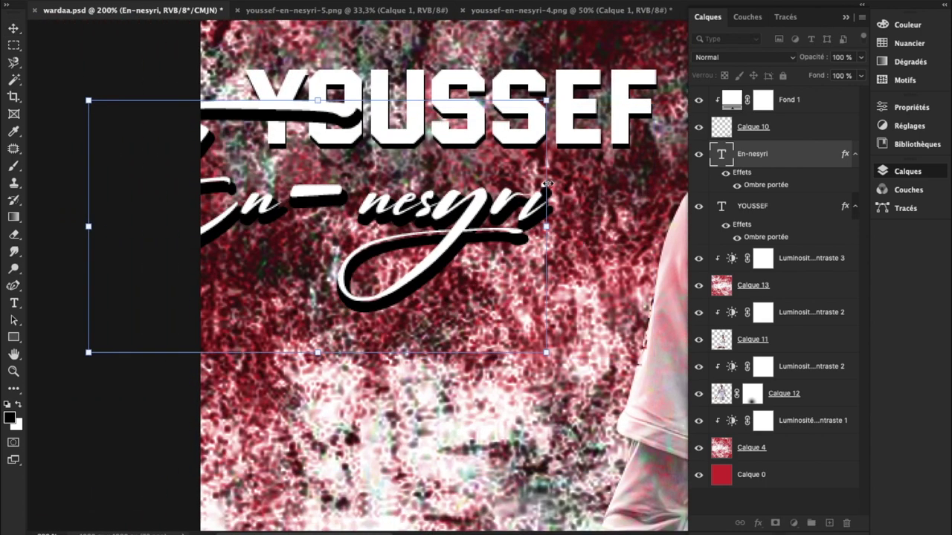
{"action": "left_click_drag", "start_coordinate": [472, 190], "coordinate": [499, 182]}
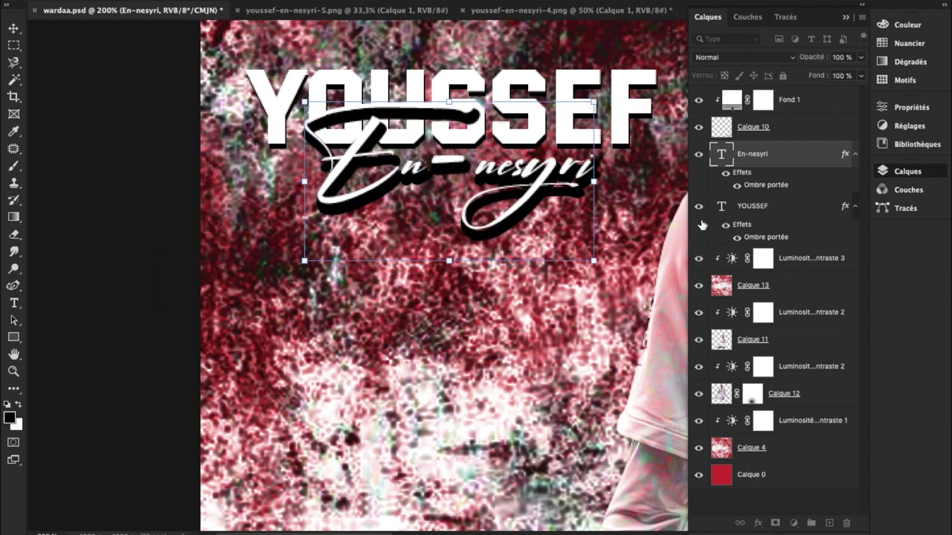
{"action": "left_click_drag", "start_coordinate": [597, 183], "coordinate": [608, 183]}
{"action": "key", "text": "Return"}
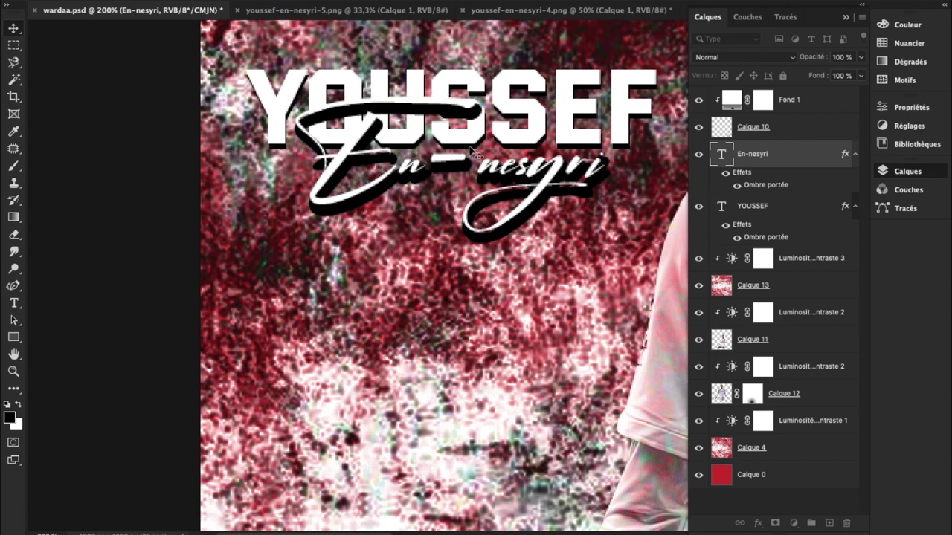
Step: Tighten the En-nesyri shadow to 4 px distance at 164°, and start transforming the Sevilla crest
{"action": "double_click", "coordinate": [800, 185]}
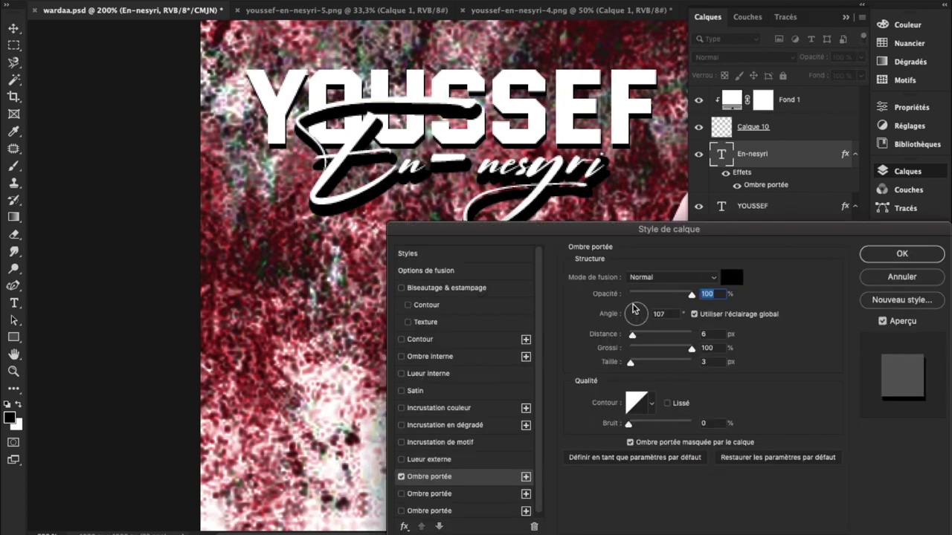
{"action": "left_click", "coordinate": [630, 310]}
{"action": "left_click_drag", "start_coordinate": [632, 334], "coordinate": [632, 336]}
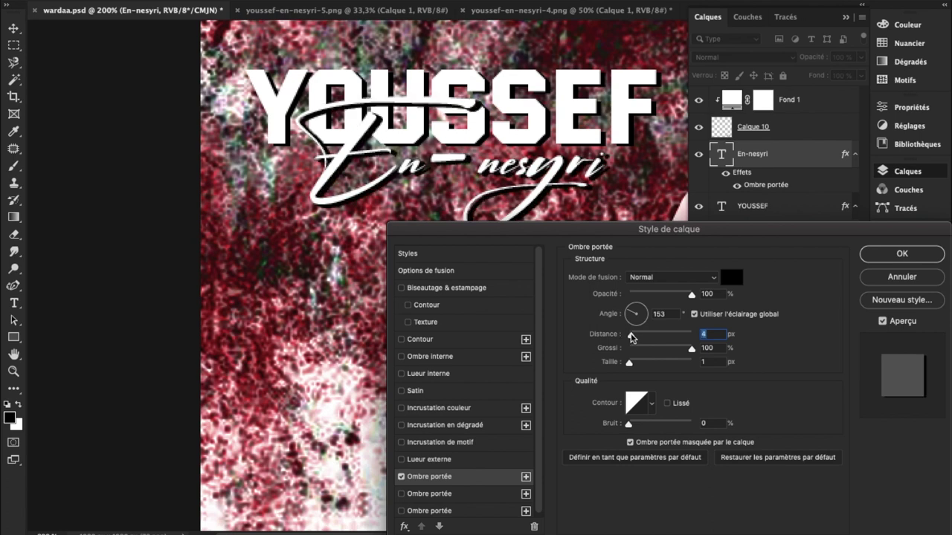
{"action": "left_click", "coordinate": [631, 314]}
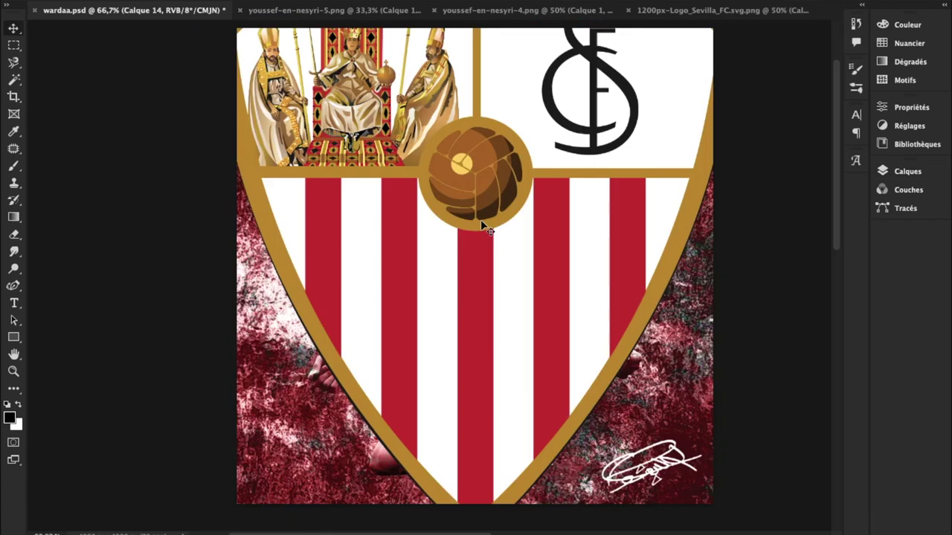
{"action": "key", "text": "ctrl+t"}
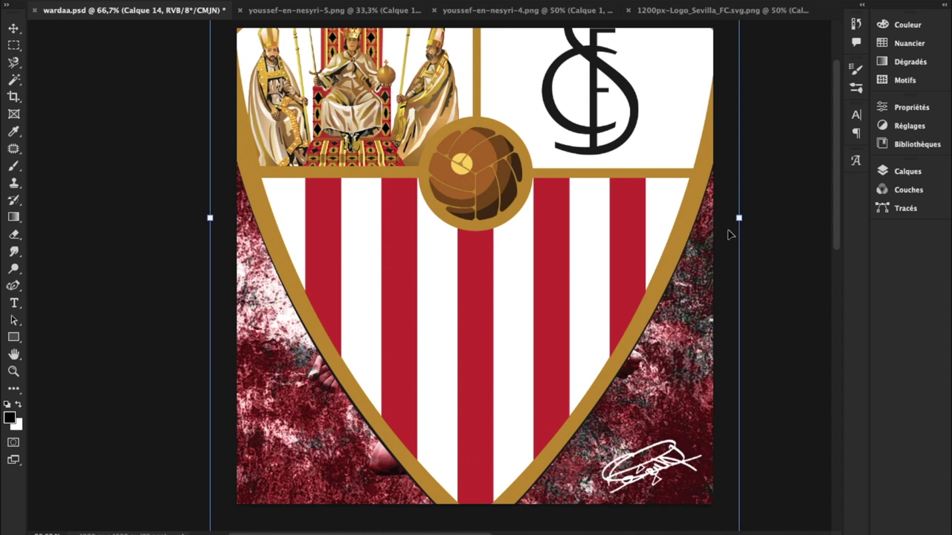
Step: Scale the Sevilla crest down and move its layer, Calque 14, below the players
{"action": "mouse_move", "coordinate": [731, 218]}
{"action": "left_mouse_down"}
{"action": "mouse_move", "coordinate": [522, 226]}
{"action": "mouse_move", "coordinate": [539, 227]}
{"action": "left_mouse_up"}
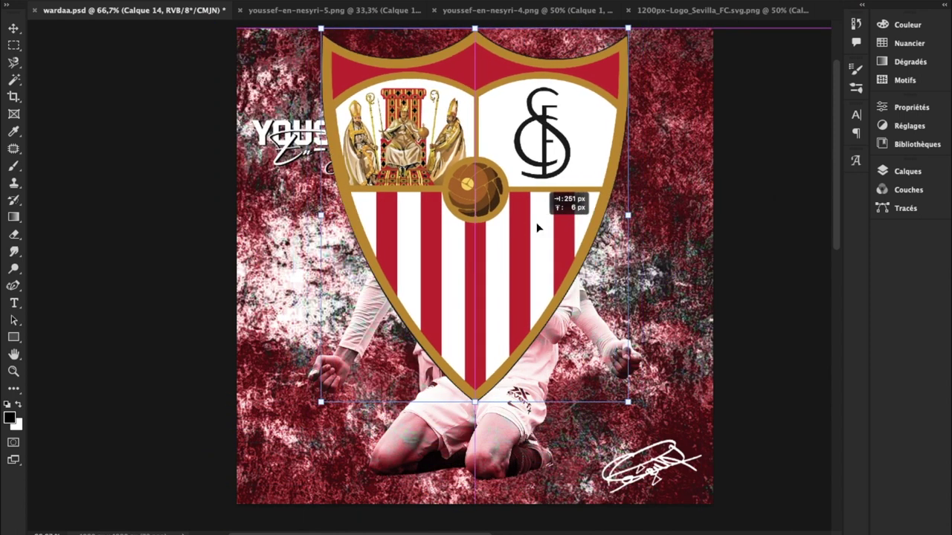
{"action": "key", "text": "Return"}
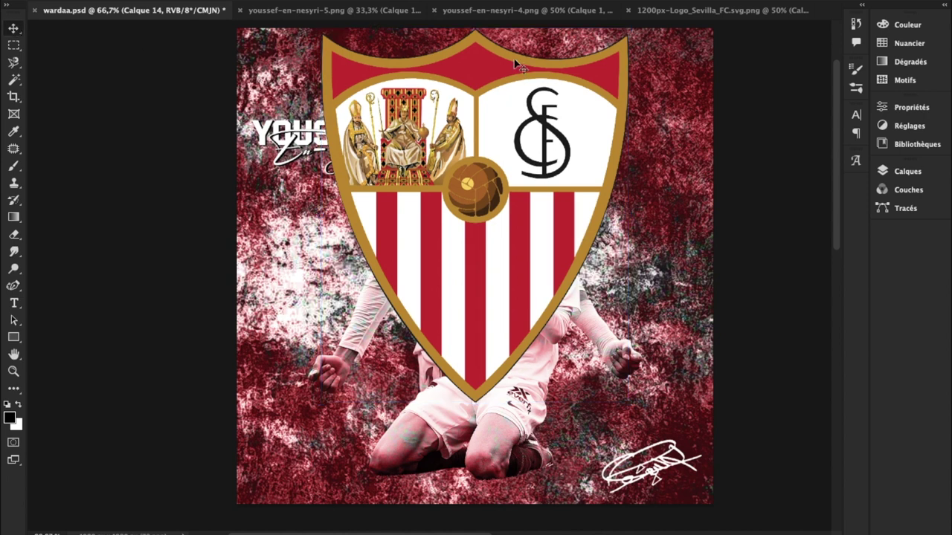
{"action": "left_click", "coordinate": [907, 171]}
{"action": "left_click_drag", "start_coordinate": [814, 155], "coordinate": [773, 453]}
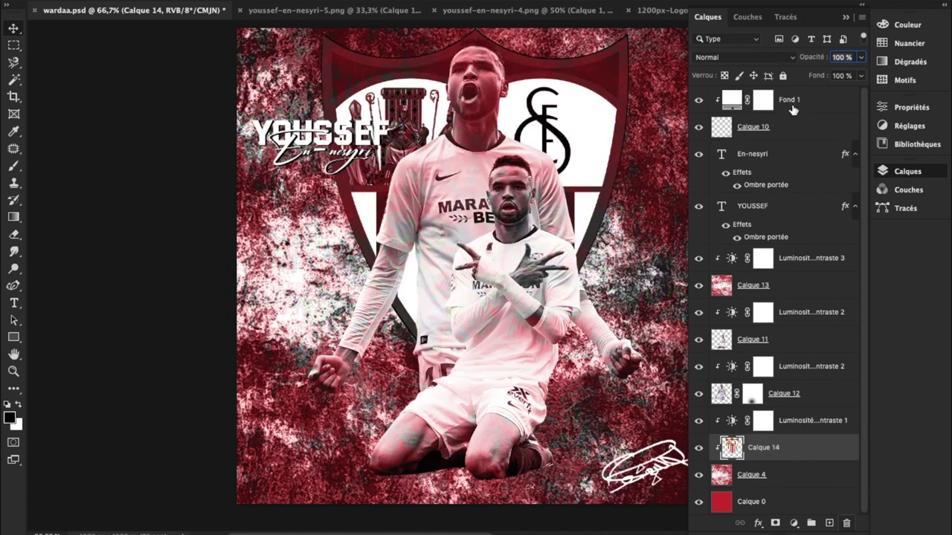
Step: Release the crest's clipping mask and clip Luminosité/Contraste 1 to Calque 4 instead
{"action": "key", "text": "ctrl+alt+g"}
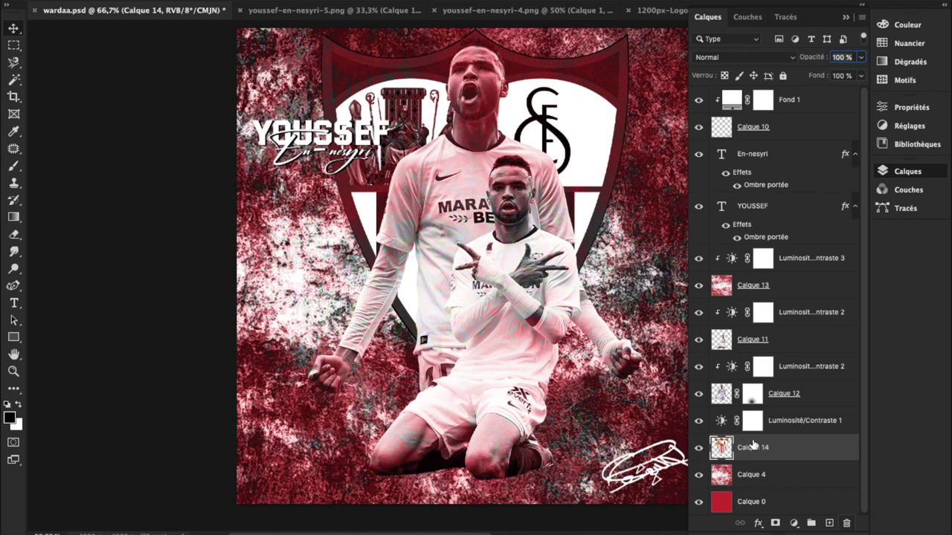
{"action": "left_click_drag", "start_coordinate": [779, 428], "coordinate": [779, 468]}
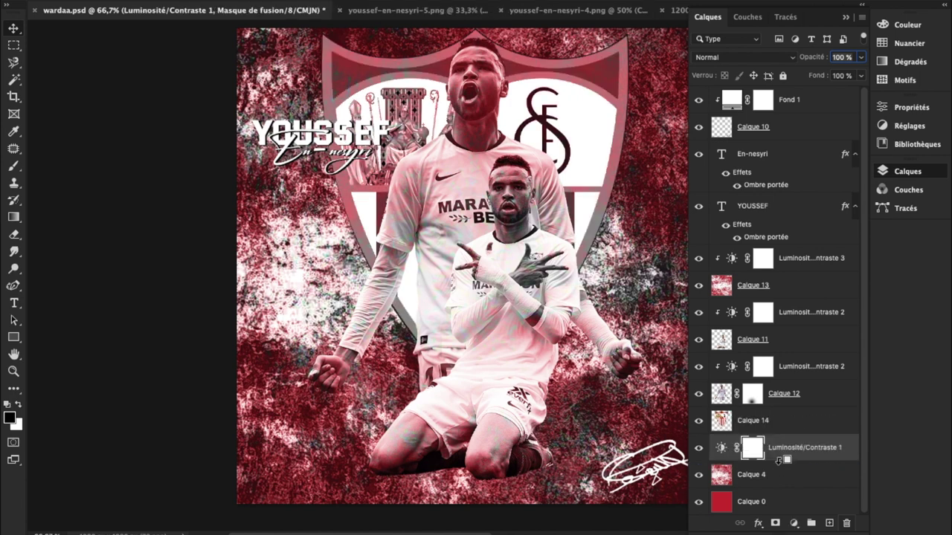
{"action": "left_click", "coordinate": [778, 462], "text": "alt"}
Step: Set Calque 14 to Différence blend mode at 70% opacity
{"action": "left_click", "coordinate": [782, 428]}
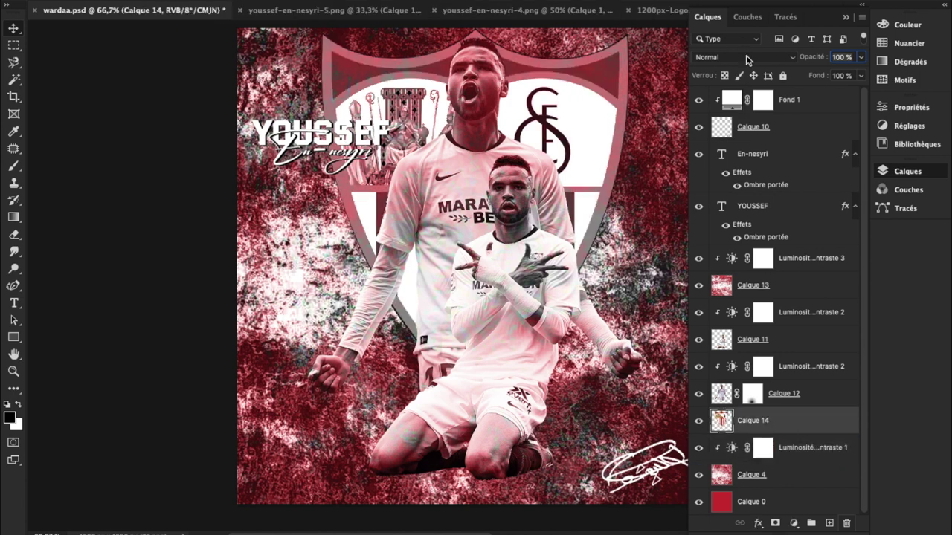
{"action": "left_click", "coordinate": [748, 59]}
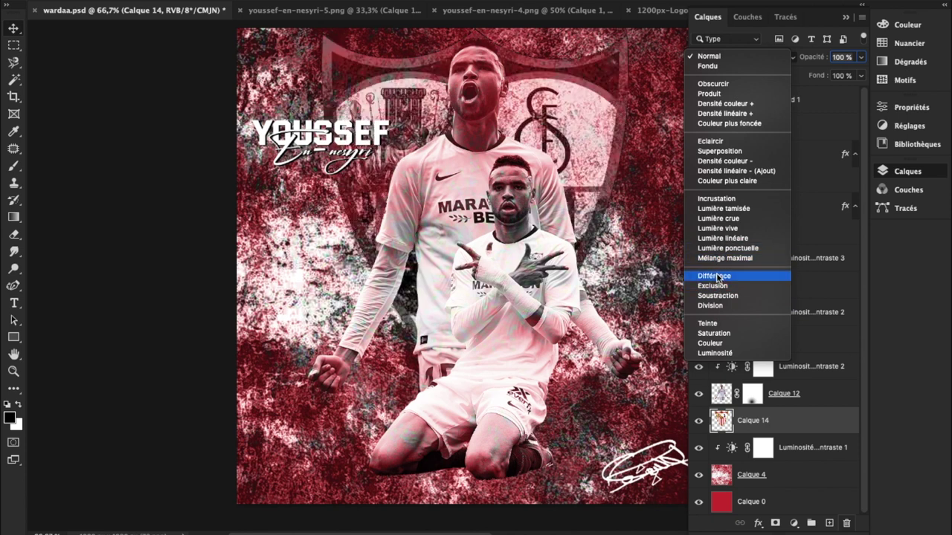
{"action": "left_click", "coordinate": [717, 279]}
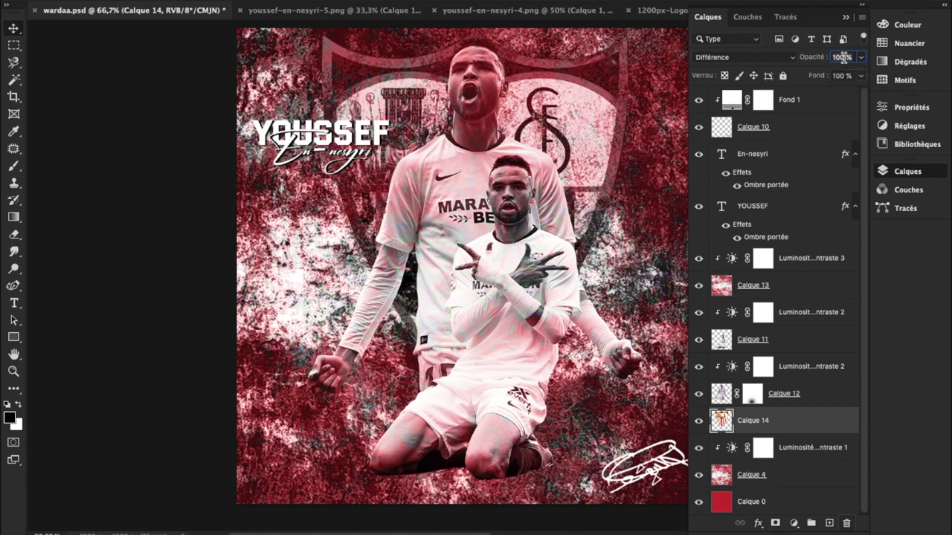
{"action": "type", "text": "90"}
{"action": "key", "text": "Return"}
{"action": "type", "text": "70"}
{"action": "key", "text": "Return"}
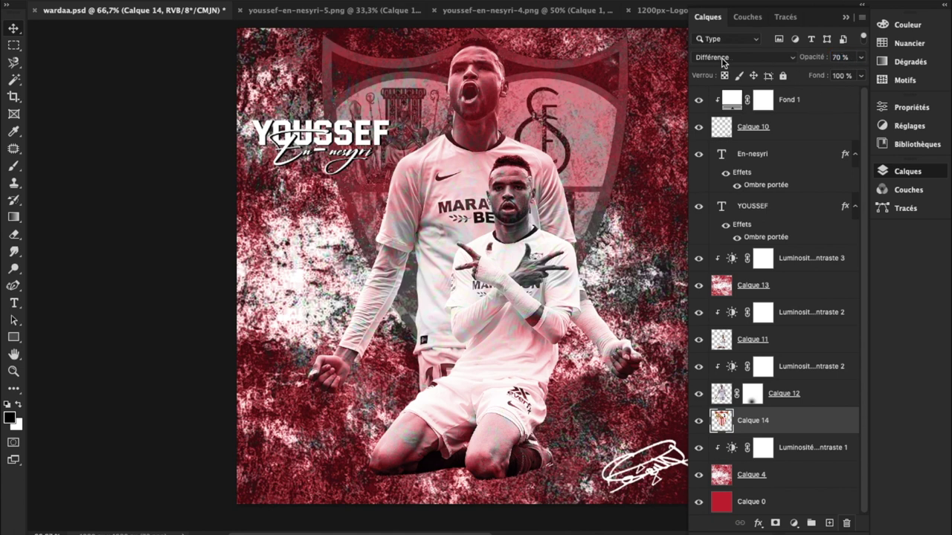
Step: Add a Luminosité/Contraste adjustment with contrast 100 and brightness -113
{"action": "left_click", "coordinate": [793, 523]}
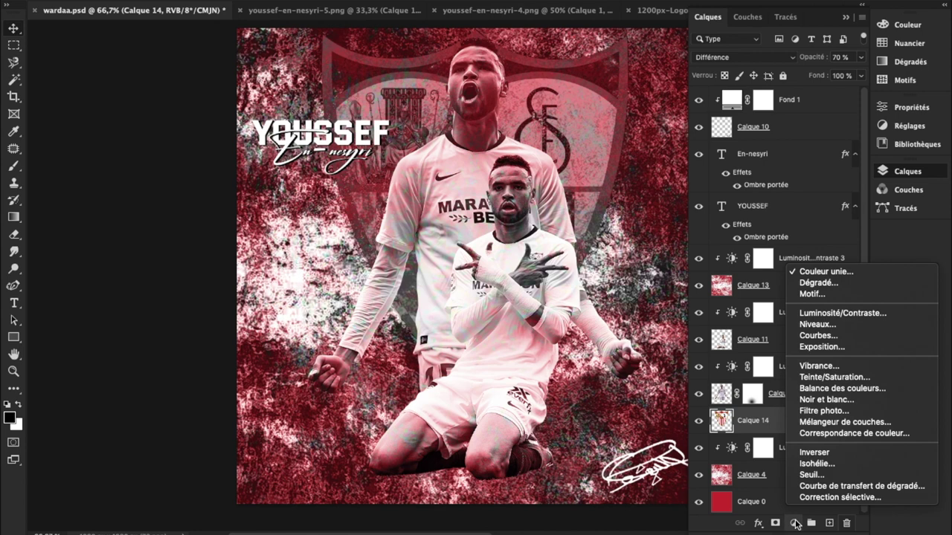
{"action": "left_click", "coordinate": [820, 314]}
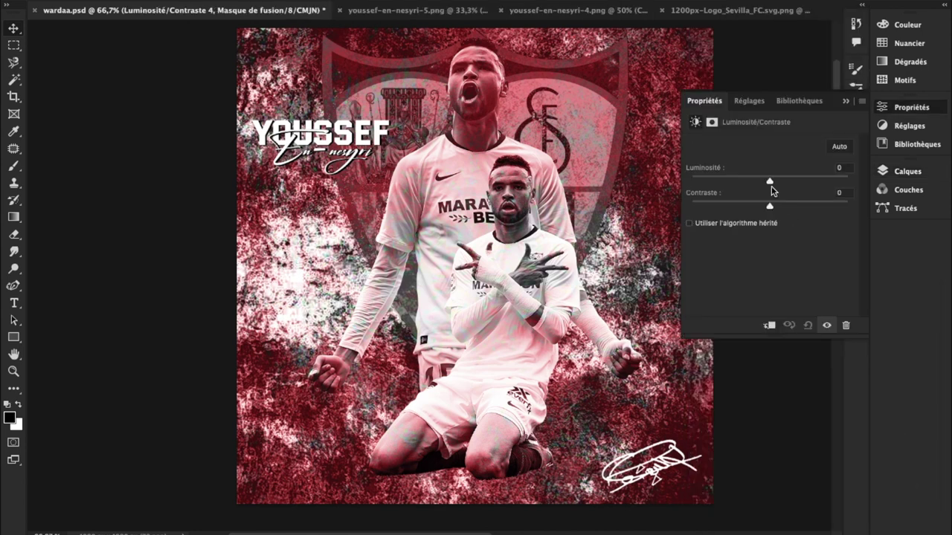
{"action": "left_click_drag", "start_coordinate": [774, 207], "coordinate": [879, 212]}
{"action": "left_click_drag", "start_coordinate": [774, 180], "coordinate": [706, 178]}
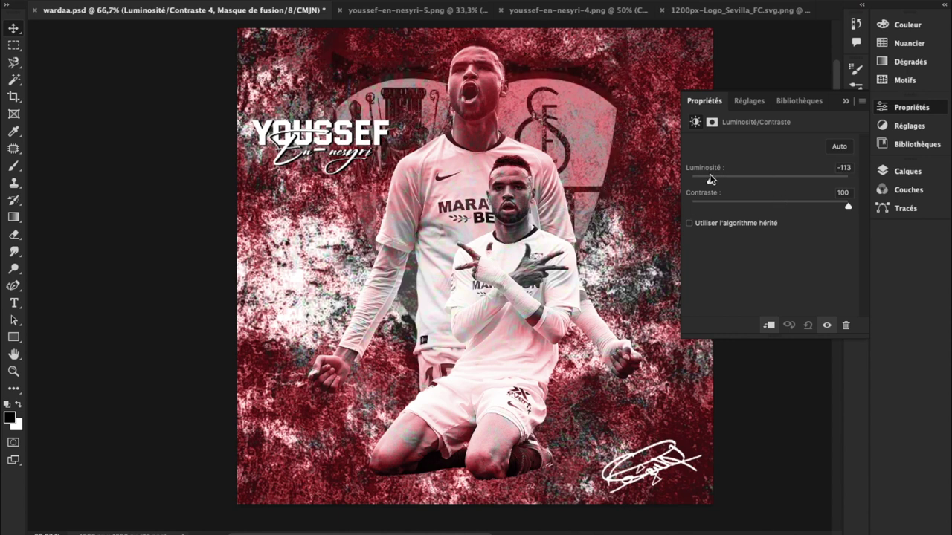
{"action": "left_click", "coordinate": [847, 101]}
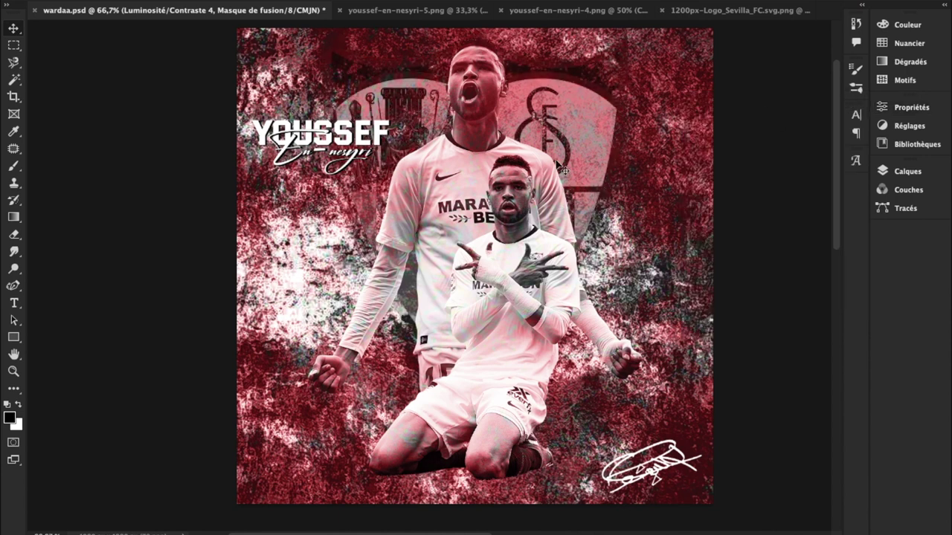